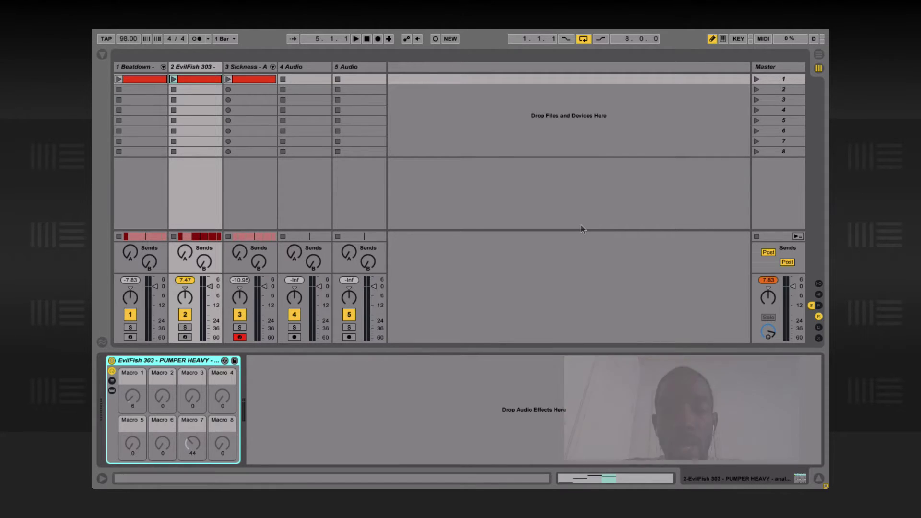
# Play the finished gain-automated track in Arrangement View, then show the Audio Effects browser
pyautogui.press('Tab')
pyautogui.press('space')
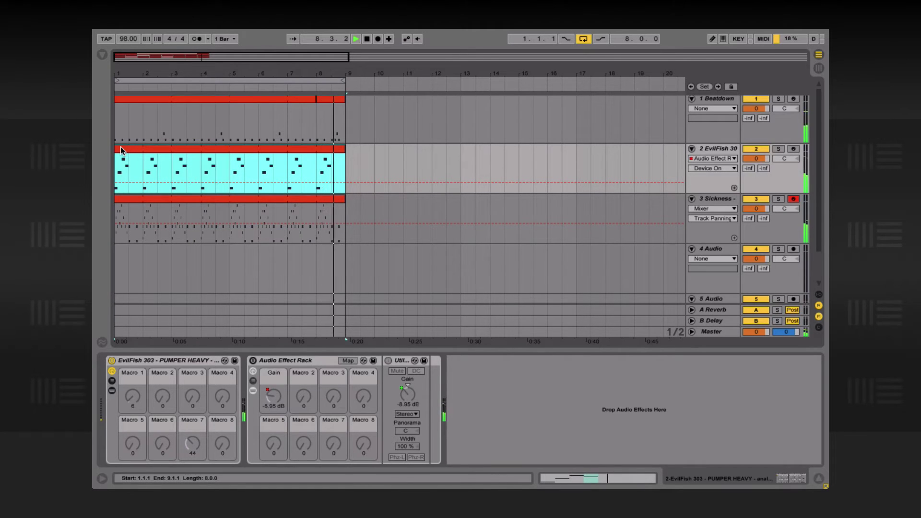
pyautogui.press('space')
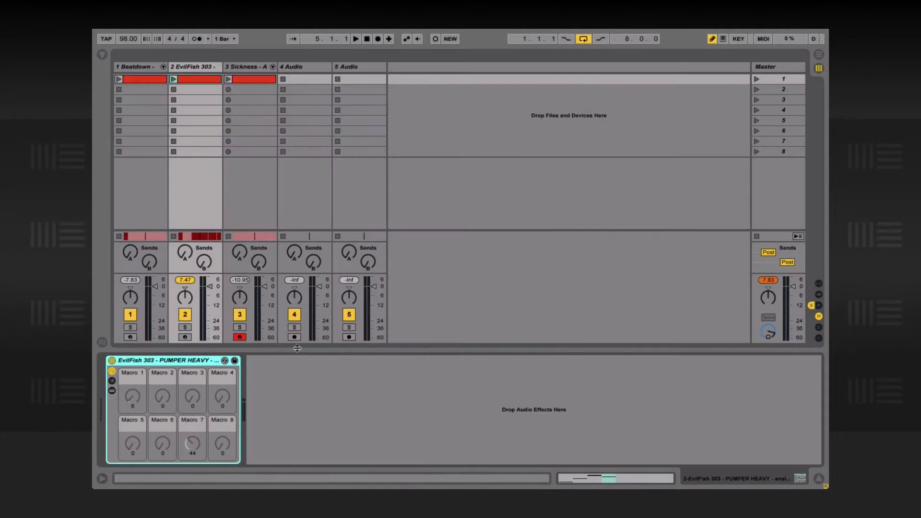
pyautogui.press('alt+super+b')
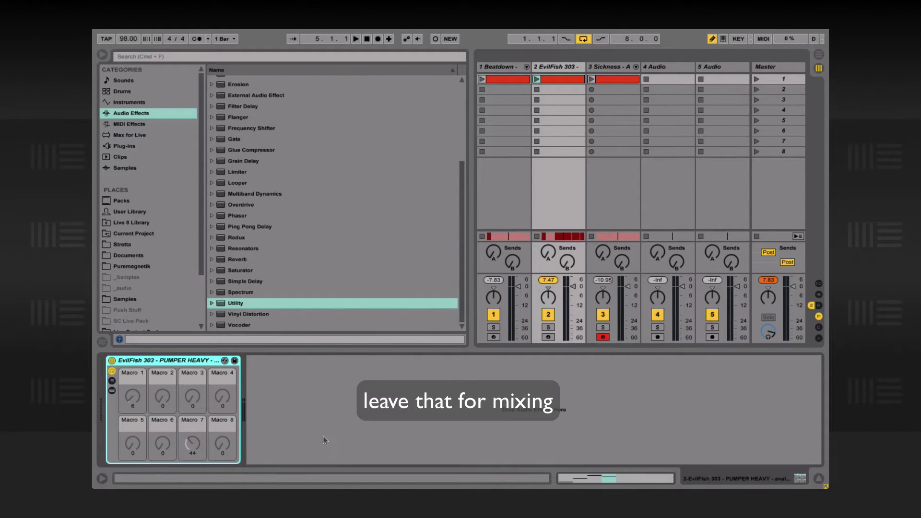
# Drop a Utility device after the EvilFish 303 rack on track 2, then hide the browser
pyautogui.click(290, 396)
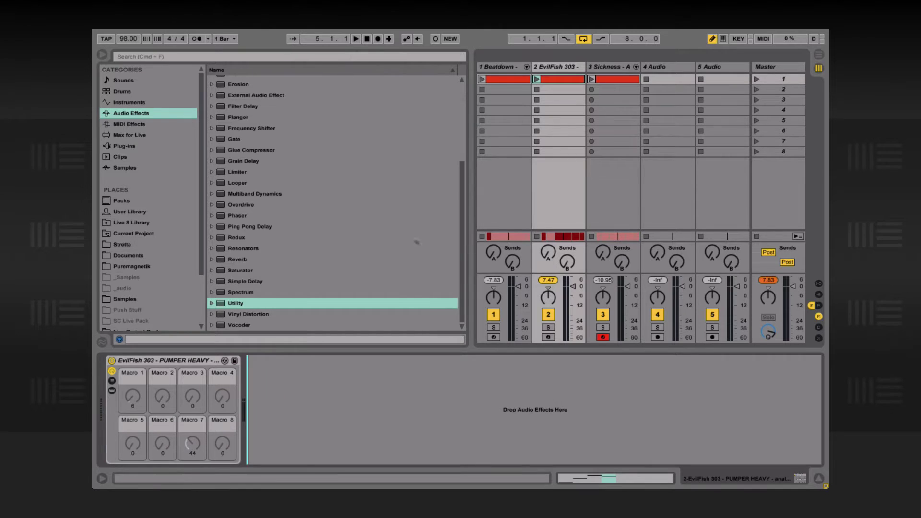
pyautogui.moveTo(221, 305); pyautogui.dragTo(307, 435)
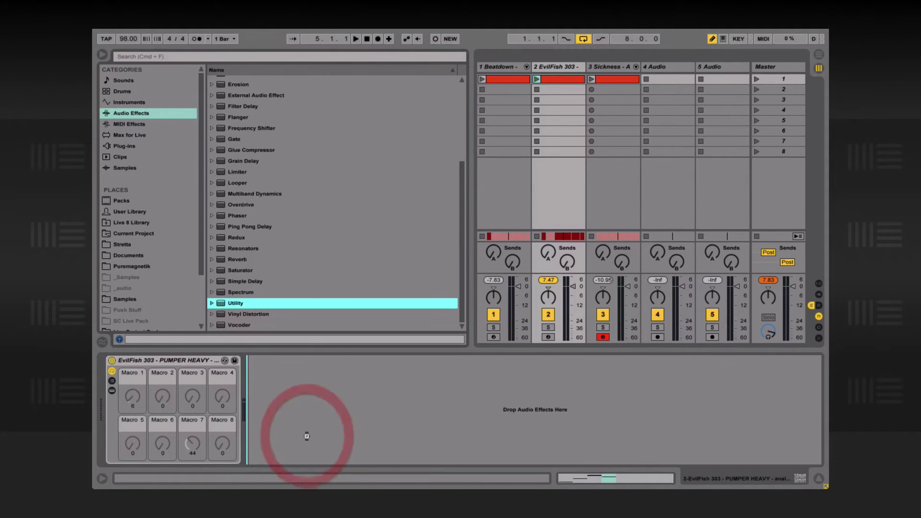
pyautogui.press('alt+super+b')
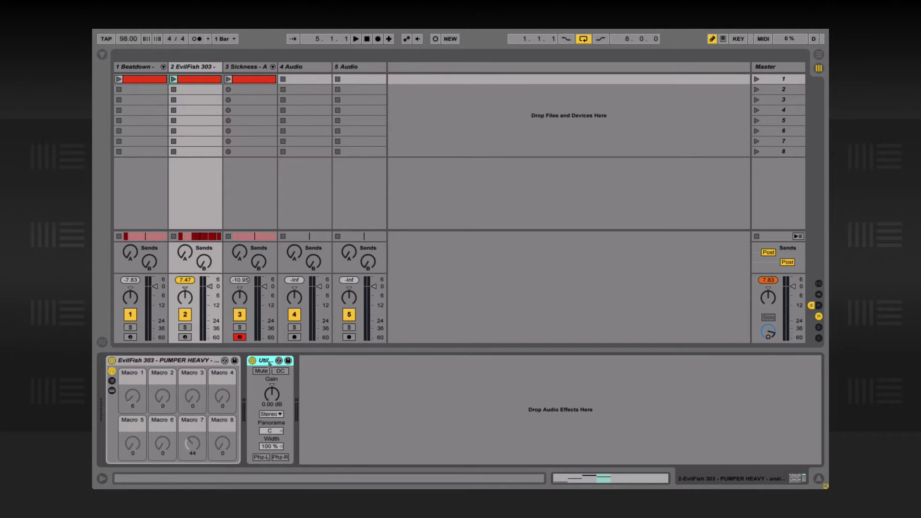
# Show Utility Gain automation in its own lane and pull the envelope start down to -35 dB
pyautogui.rightClick(275, 400)
pyautogui.click(320, 412)
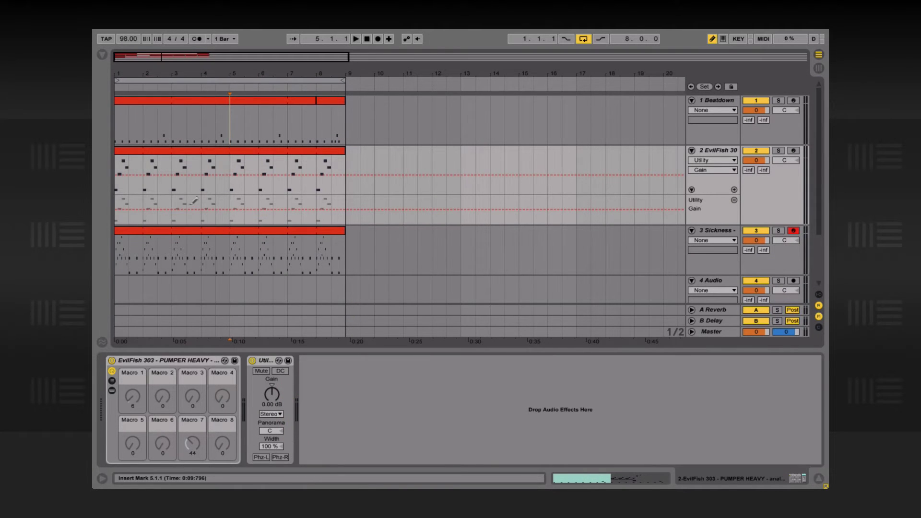
pyautogui.press('b')
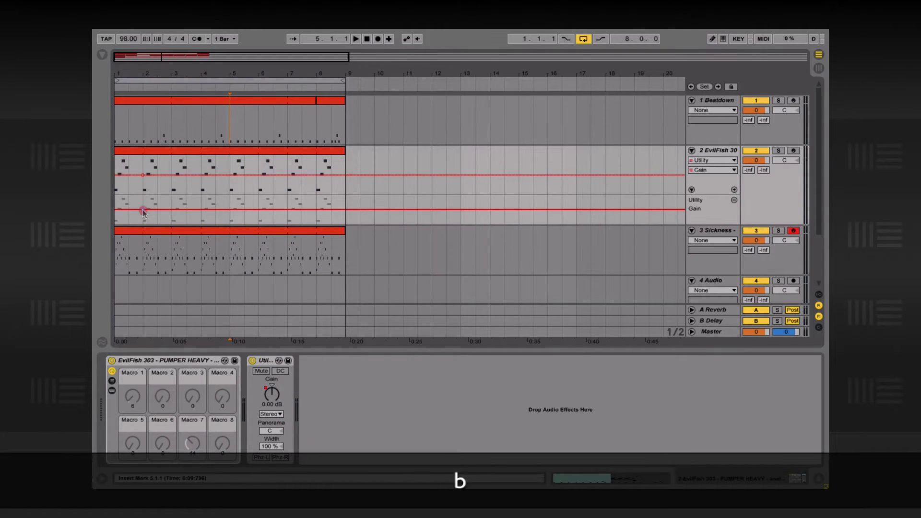
pyautogui.click(142, 209)
pyautogui.moveTo(115, 210); pyautogui.dragTo(115, 222)
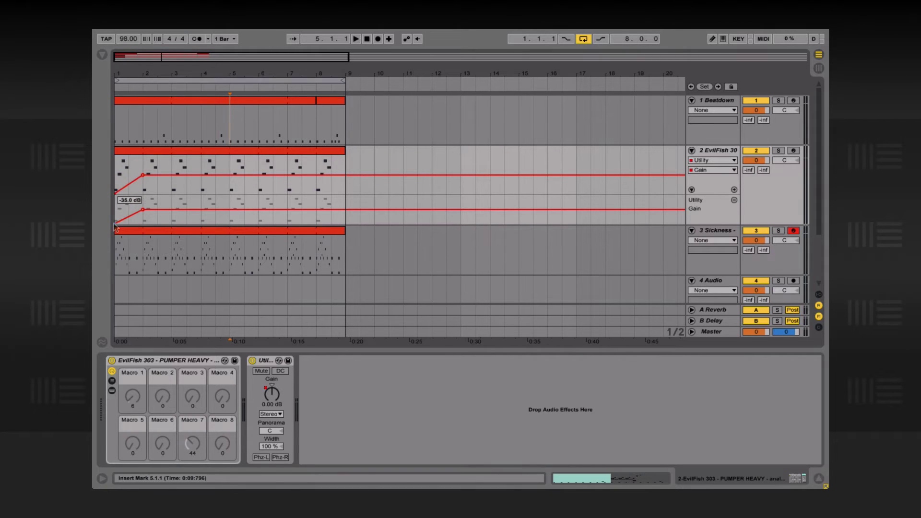
# Pencil in a raised gain step around bar 4 and a dip near bar 6
pyautogui.press('b')
pyautogui.moveTo(213, 172); pyautogui.dragTo(212, 171)
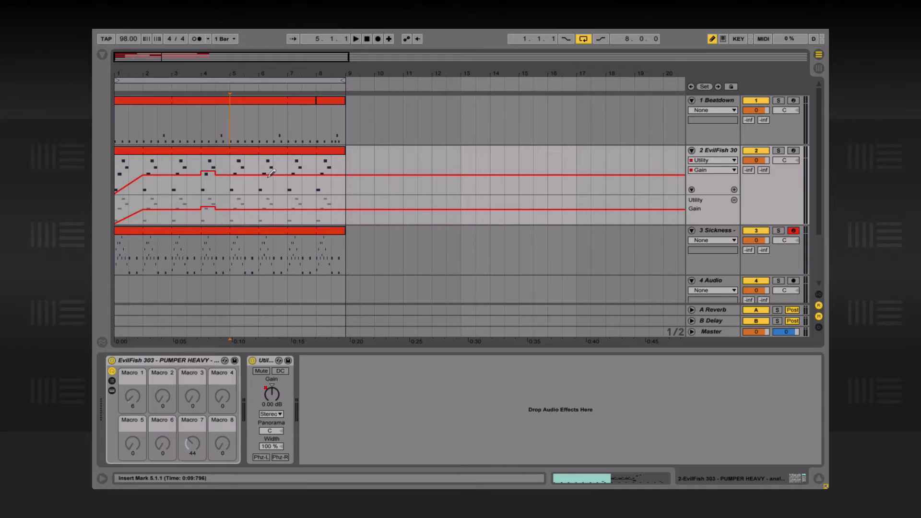
pyautogui.moveTo(268, 175); pyautogui.dragTo(307, 171)
pyautogui.press('Tab')
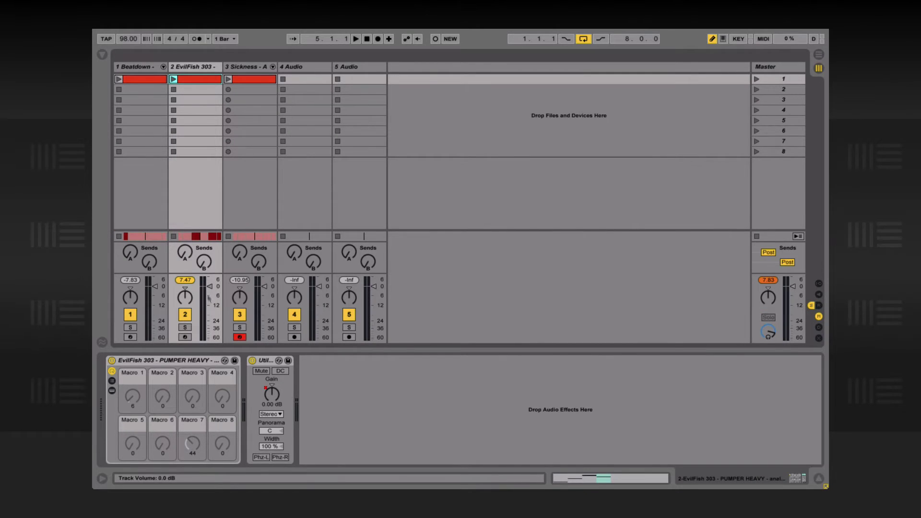
pyautogui.press('Tab')
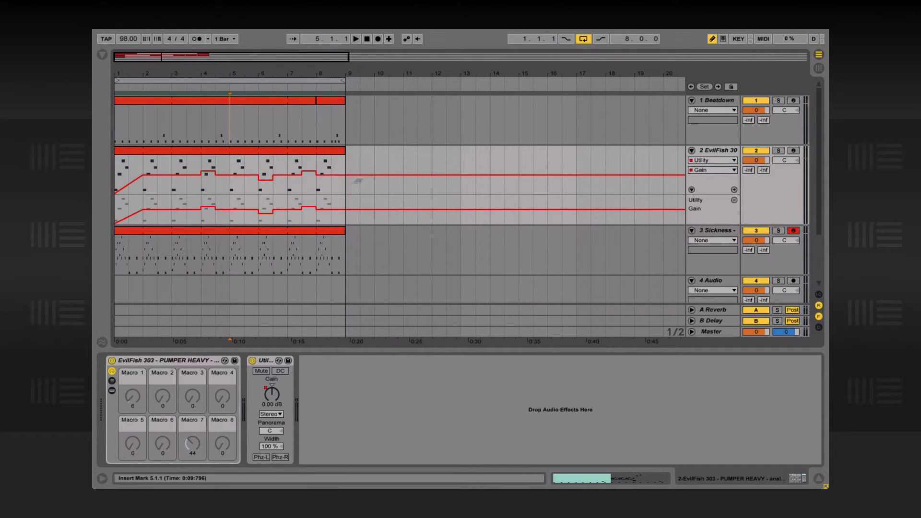
# Alt-drag track 2's Utility with its Gain automation onto track 3 Sickness, then leave Draw Mode
pyautogui.click(718, 233)
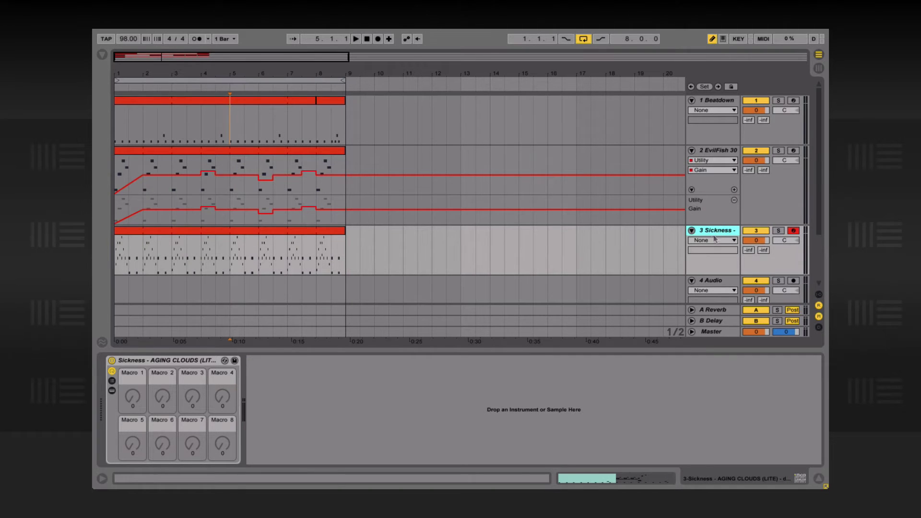
pyautogui.click(717, 151)
pyautogui.click(267, 359)
pyautogui.moveTo(266, 359); pyautogui.dragTo(292, 259)
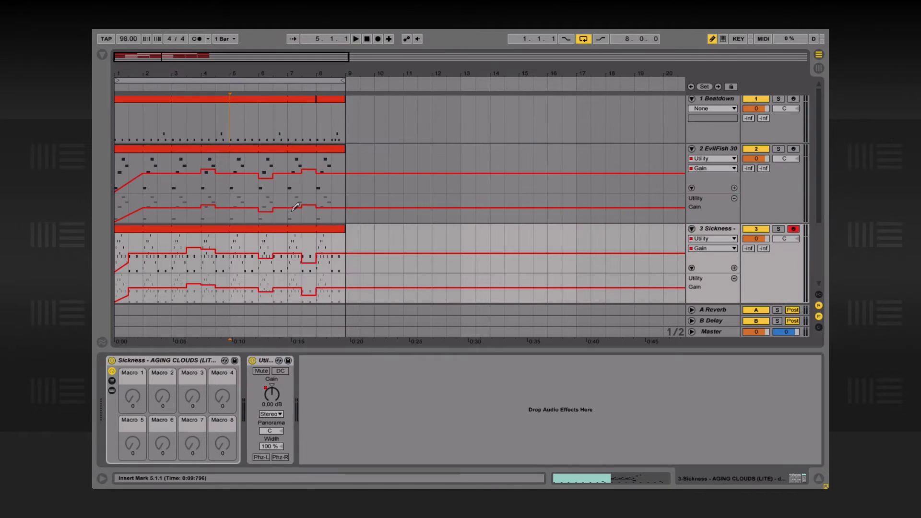
pyautogui.press('b')
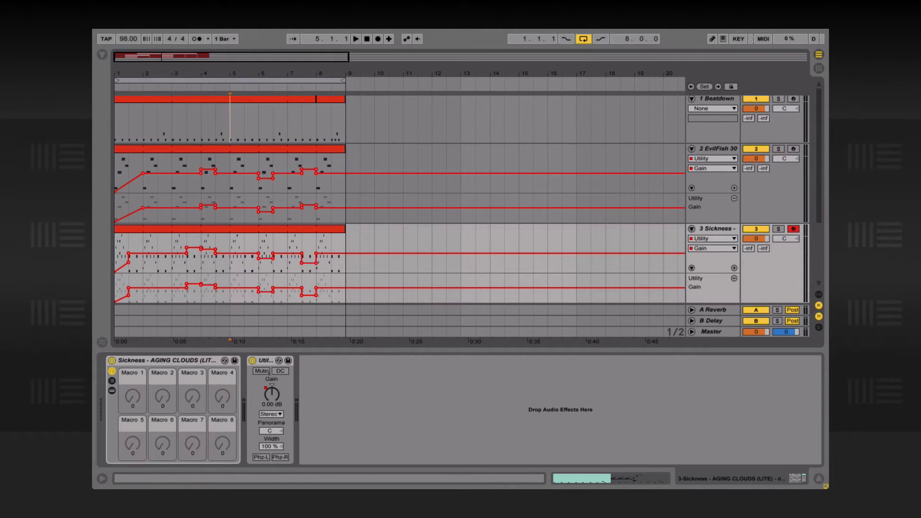
# Delete the Utility devices from both the Sickness and EvilFish 303 tracks
pyautogui.click(269, 362)
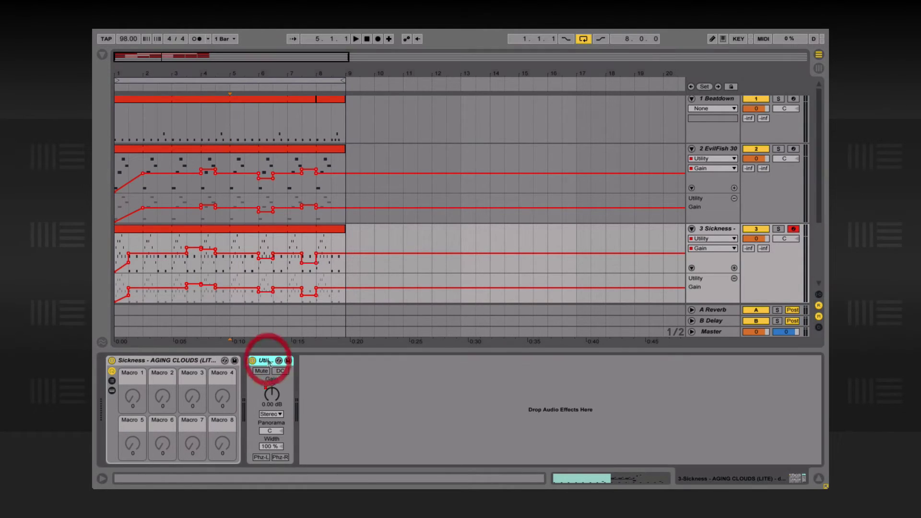
pyautogui.press('BackSpace')
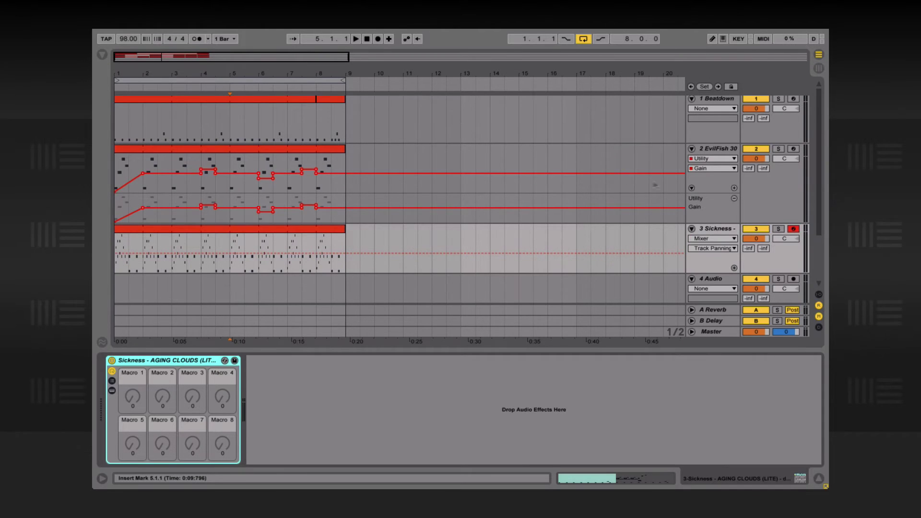
pyautogui.click(712, 149)
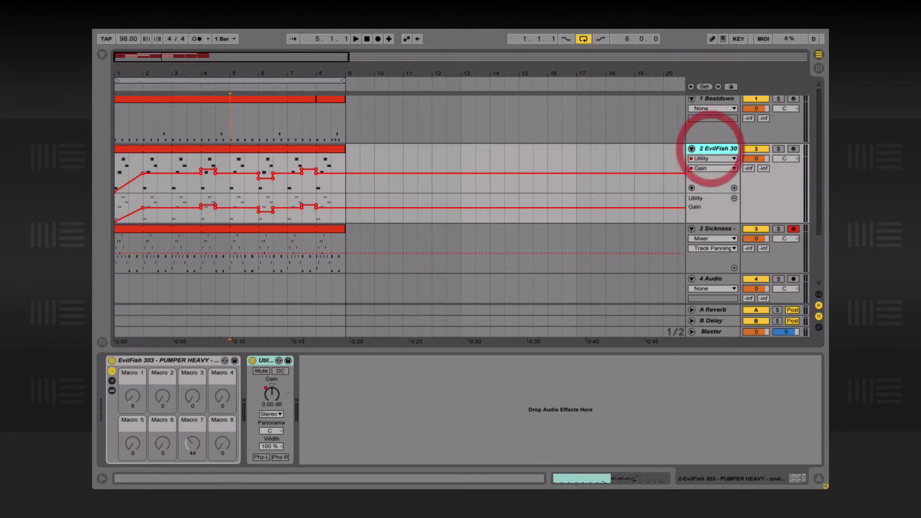
pyautogui.click(264, 361)
pyautogui.press('BackSpace')
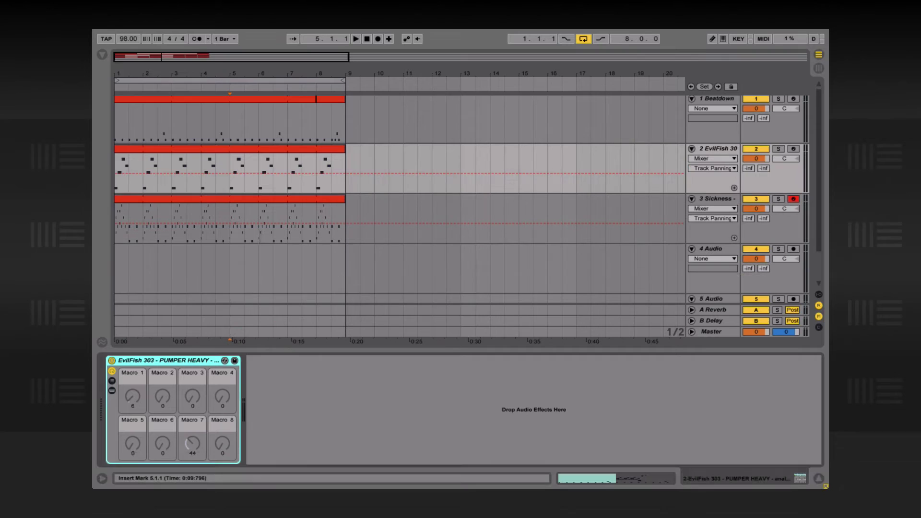
# Add a fresh Utility after the EvilFish 303 rack and group it into an Audio Effect Rack
pyautogui.click(102, 52)
pyautogui.moveTo(221, 305); pyautogui.dragTo(302, 390)
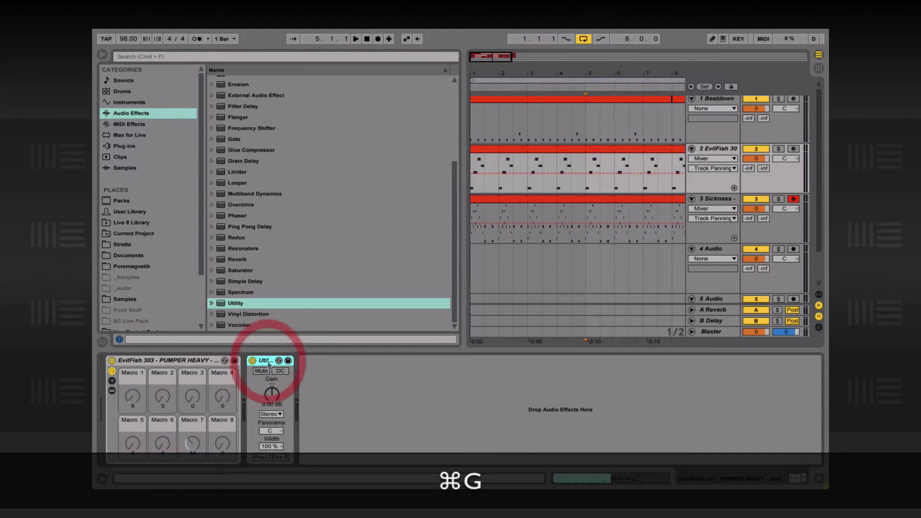
pyautogui.press('super+g')
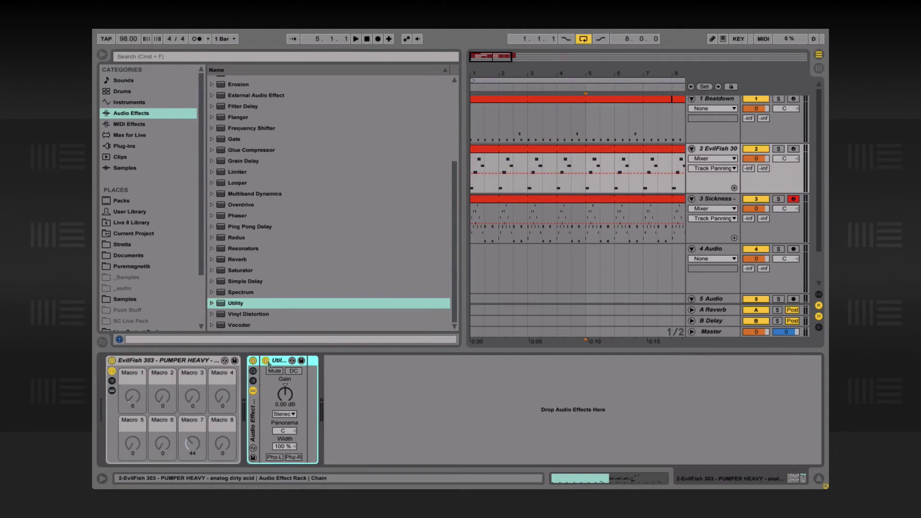
pyautogui.press('alt+super+b')
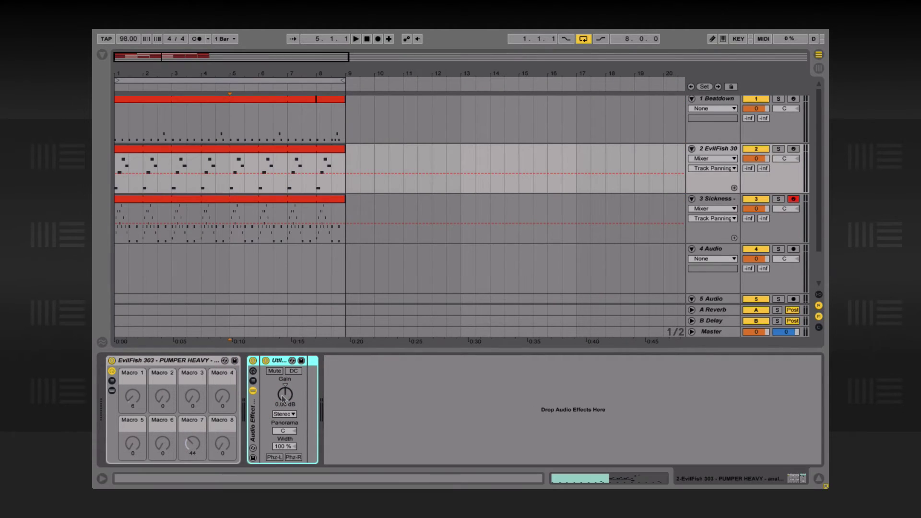
# Map the Utility's Gain control to Macro 1 of the new rack
pyautogui.rightClick(283, 398)
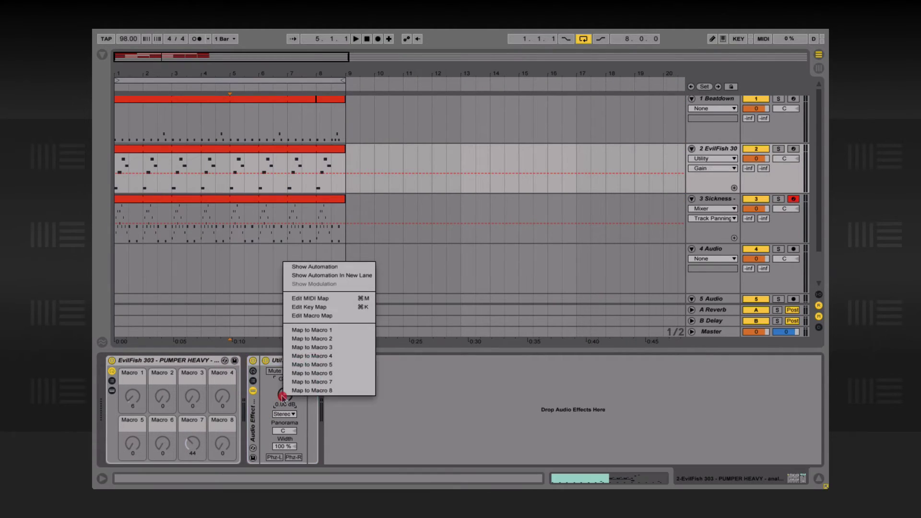
pyautogui.click(322, 331)
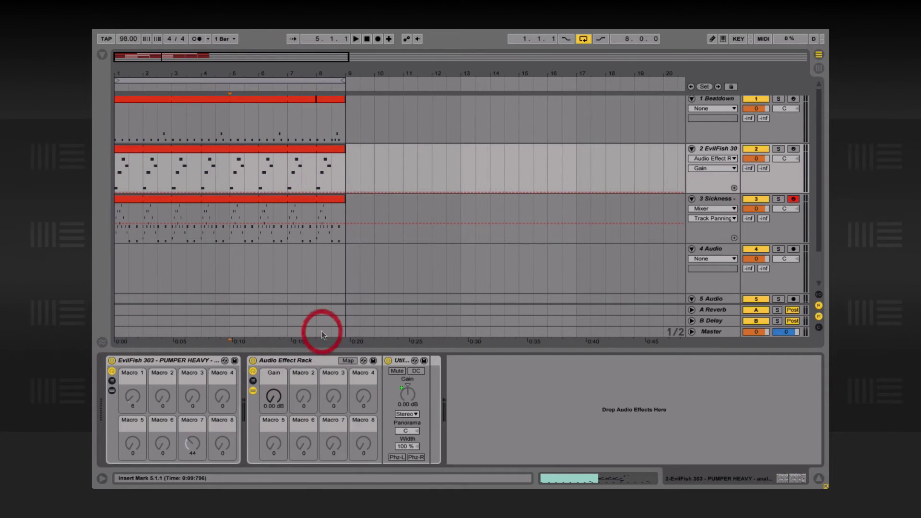
pyautogui.click(348, 361)
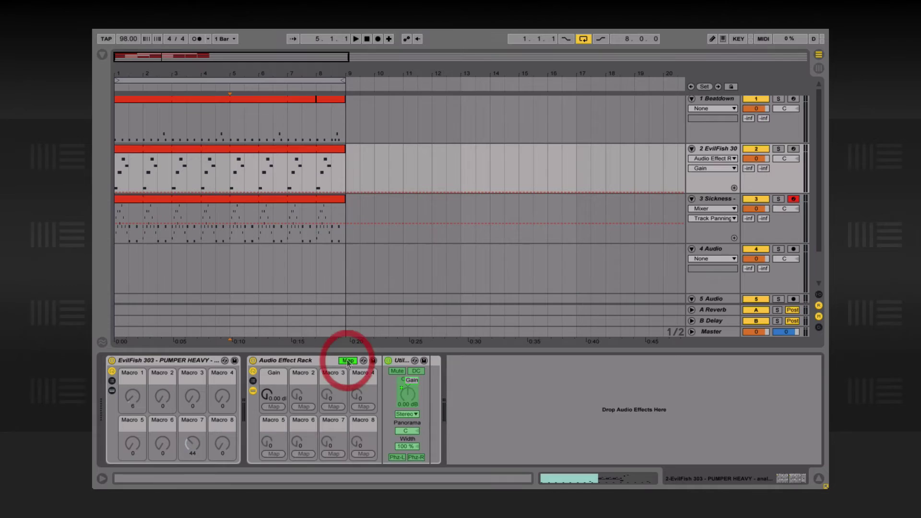
pyautogui.click(348, 361)
pyautogui.press('alt+super+b')
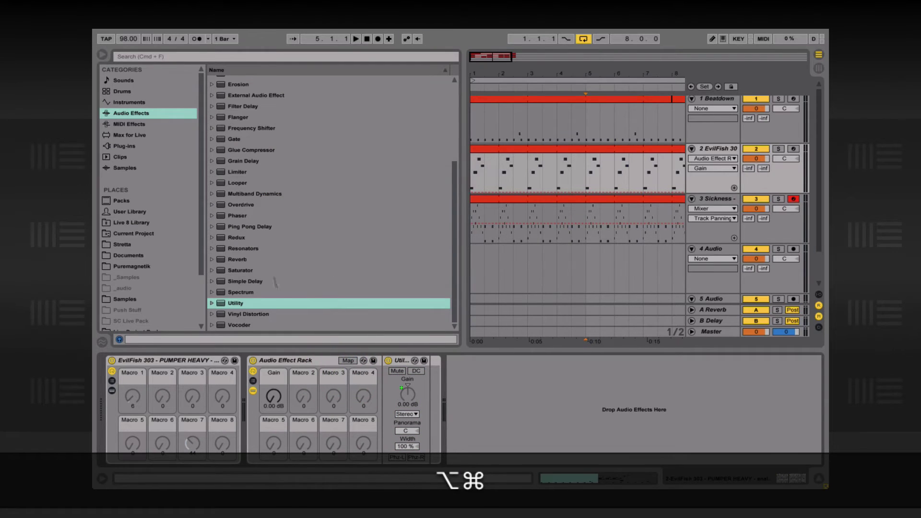
# In Macro Mappings, set the Gain mapping's Min to -35 dB and Max to 5 dB
pyautogui.click(347, 361)
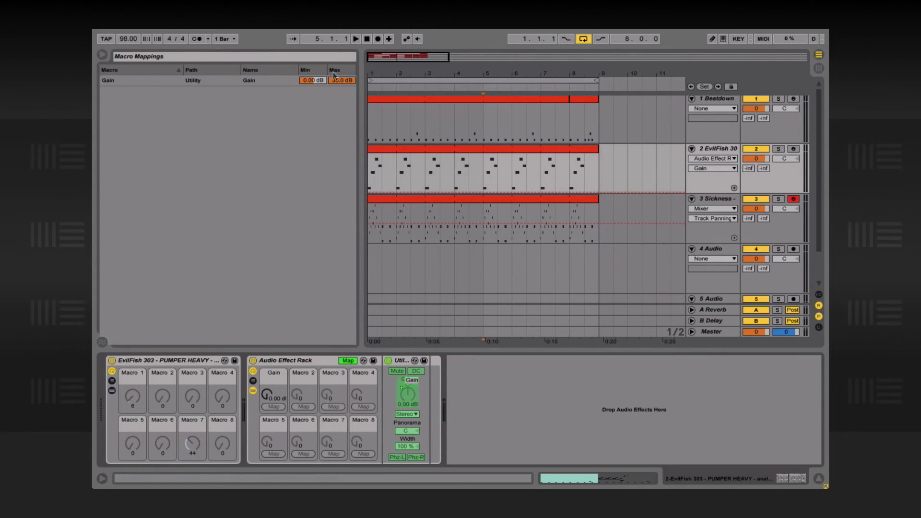
pyautogui.click(313, 81)
pyautogui.write('-')
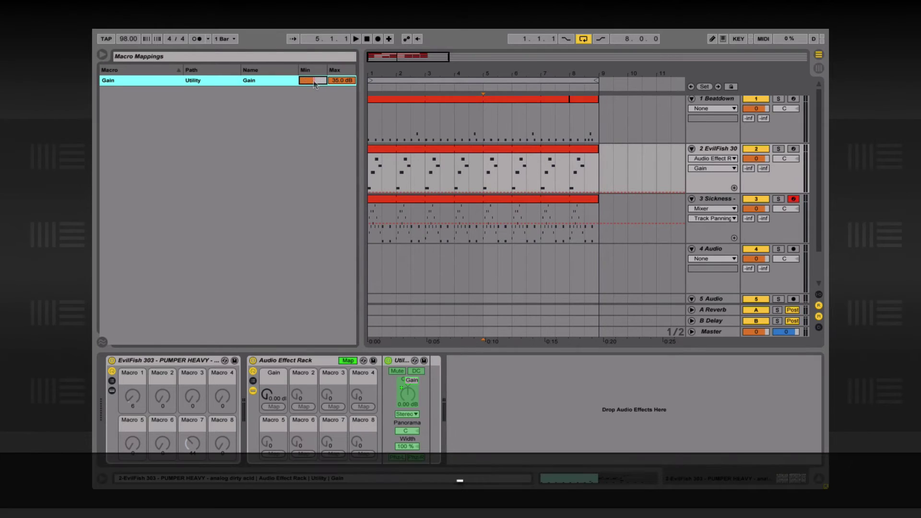
pyautogui.write('35')
pyautogui.press('Return')
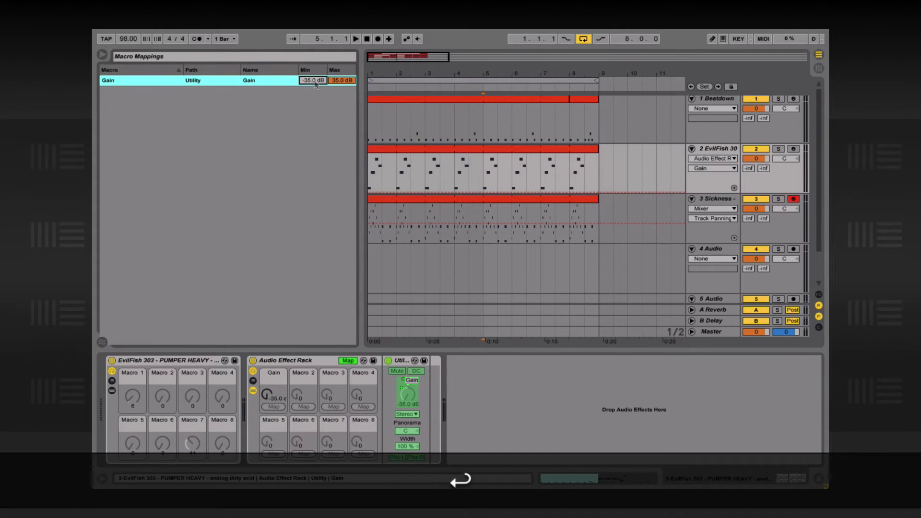
pyautogui.click(342, 81)
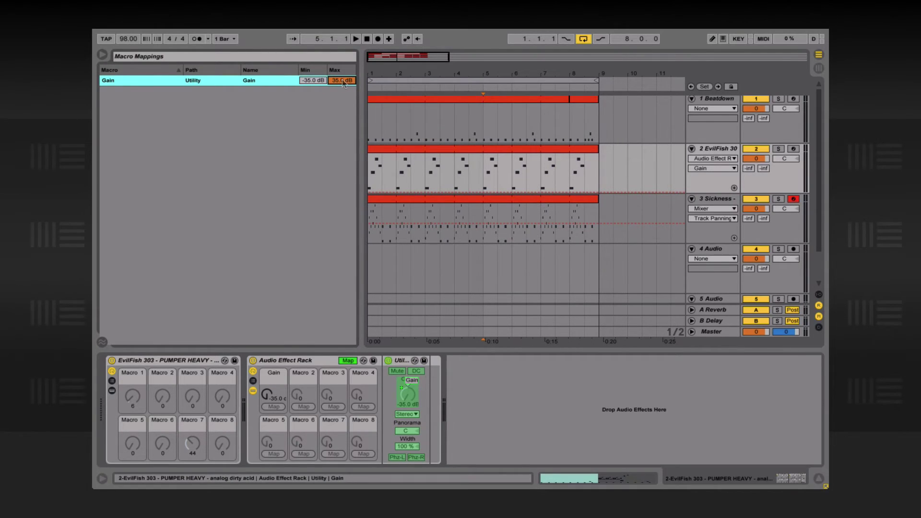
pyautogui.write('5')
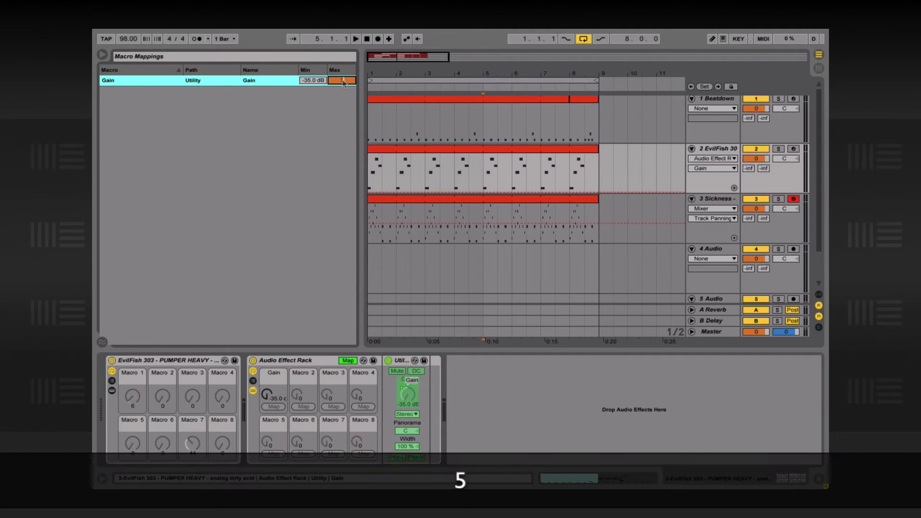
pyautogui.press('Return')
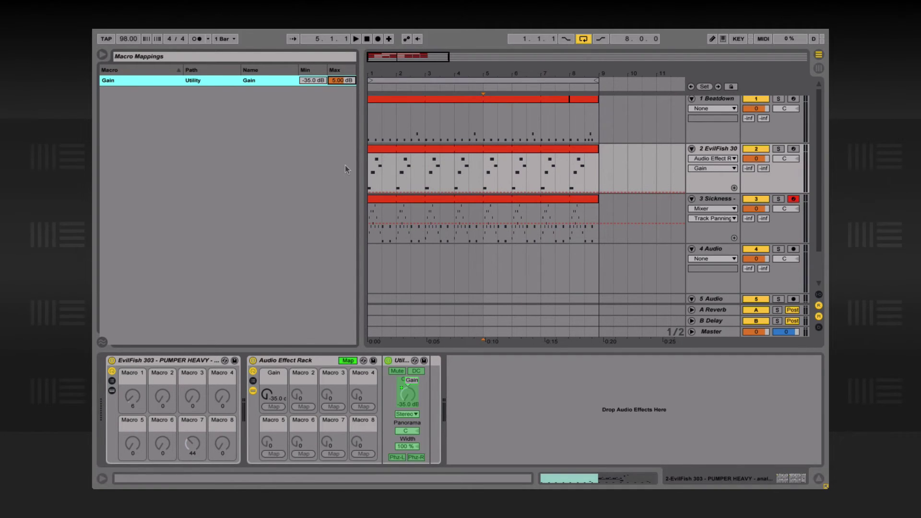
pyautogui.press('Escape')
# Pencil Gain automation on track 2, undo a first-bar attempt, then draw a dip at bar 4
pyautogui.press('alt+super+b')
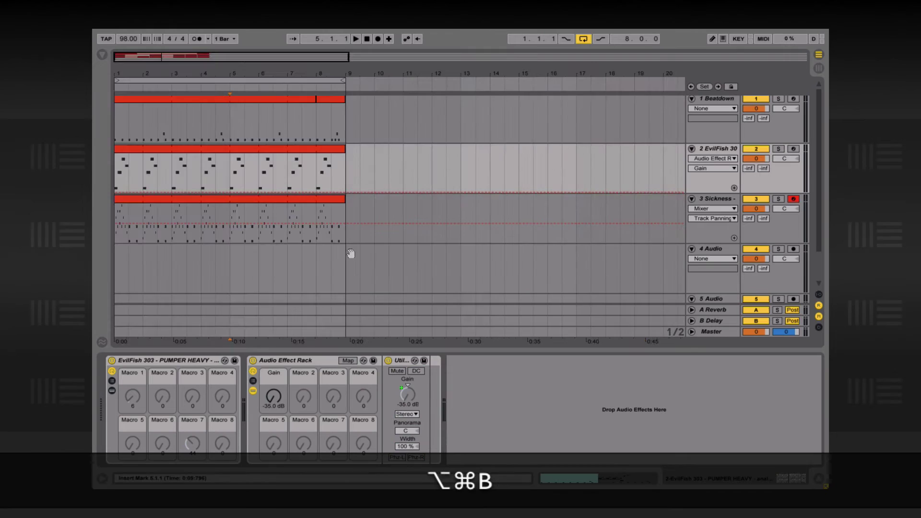
pyautogui.press('alt+super+b')
pyautogui.press('alt+super+b')
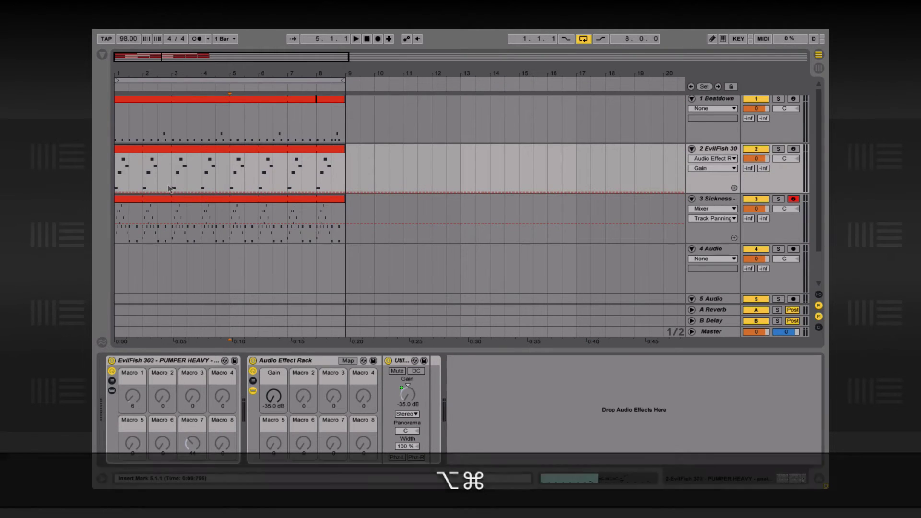
pyautogui.press('b')
pyautogui.moveTo(138, 175); pyautogui.dragTo(127, 156)
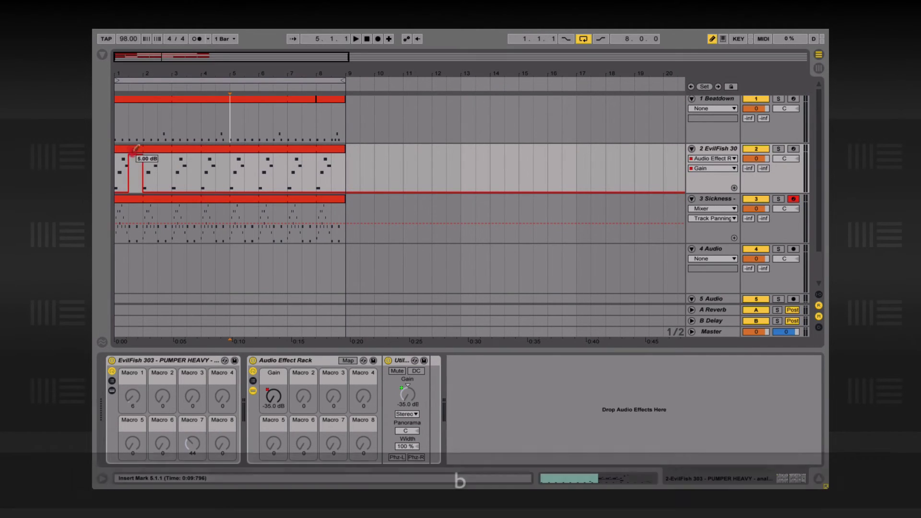
pyautogui.press('b')
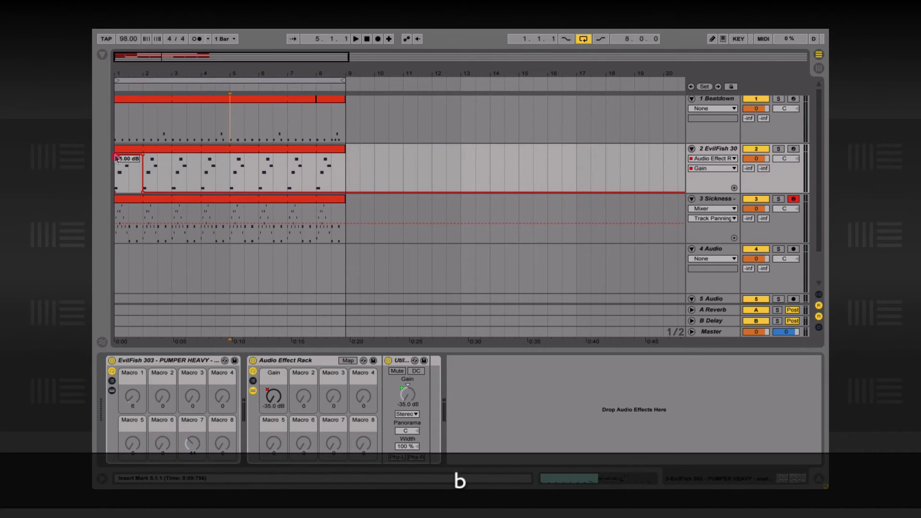
pyautogui.press('super+z')
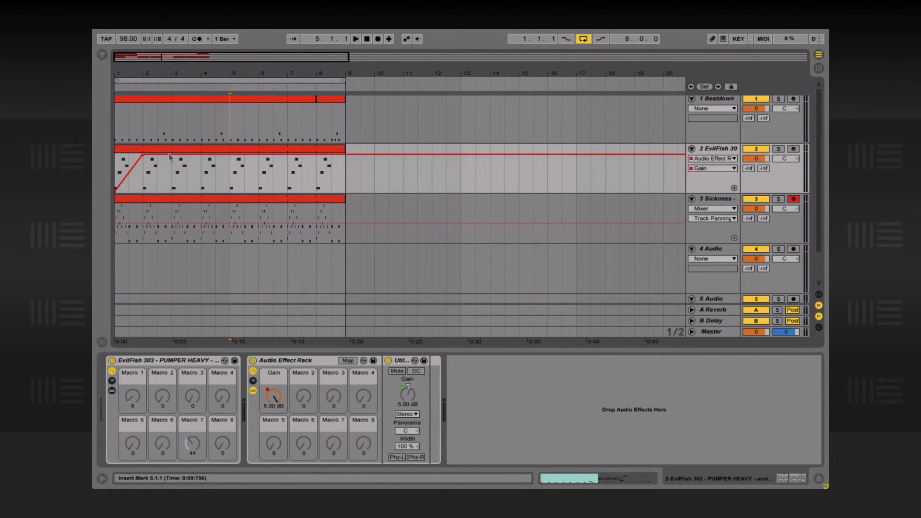
pyautogui.press('b')
pyautogui.moveTo(204, 161)
pyautogui.mouseDown()
pyautogui.moveTo(209, 195)
pyautogui.moveTo(211, 143)
pyautogui.moveTo(214, 173)
pyautogui.mouseUp()
# Add Gain dips near bars 5, 7 and 8 with the pencil, then leave Draw Mode
pyautogui.click(252, 175)
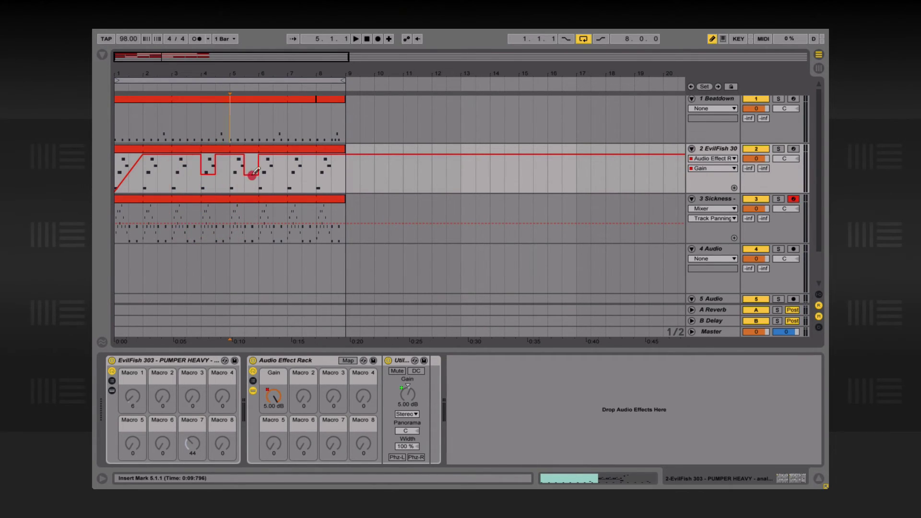
pyautogui.click(294, 174)
pyautogui.click(324, 162)
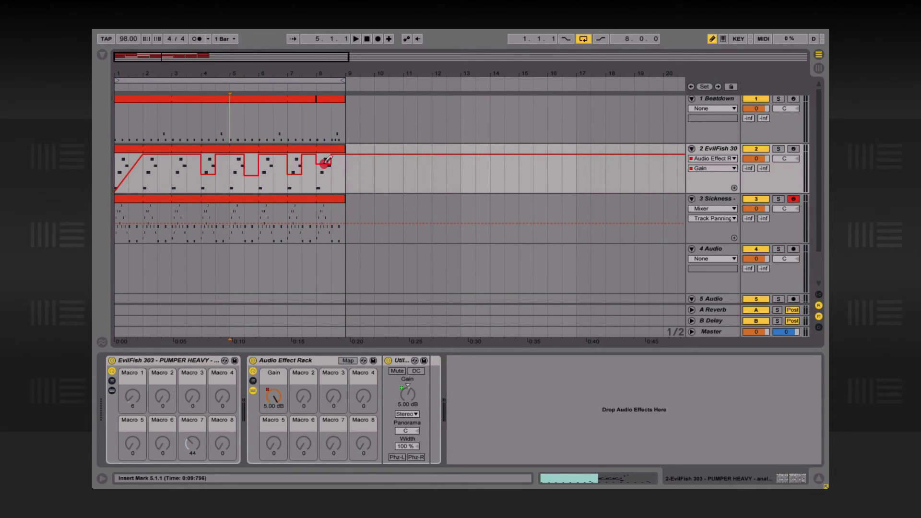
pyautogui.moveTo(341, 175); pyautogui.dragTo(335, 183)
pyautogui.hotkey('ctrl', 'b')
# Play the arrangement from track 2's clip start to hear the automation
pyautogui.click(132, 149)
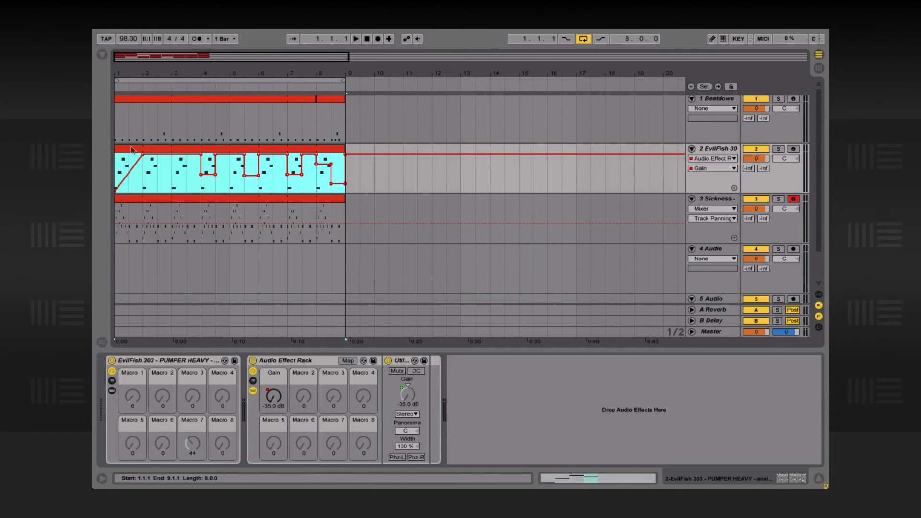
pyautogui.press('space')
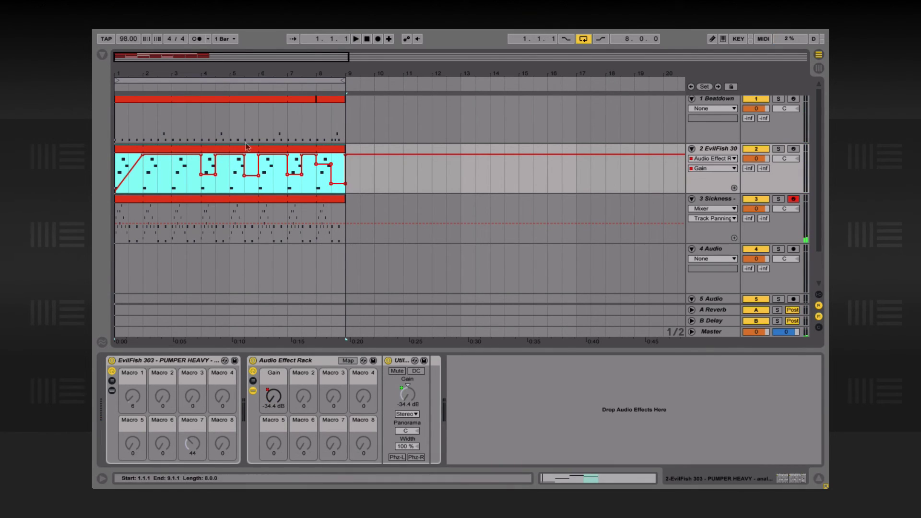
pyautogui.press('alt+super+b')
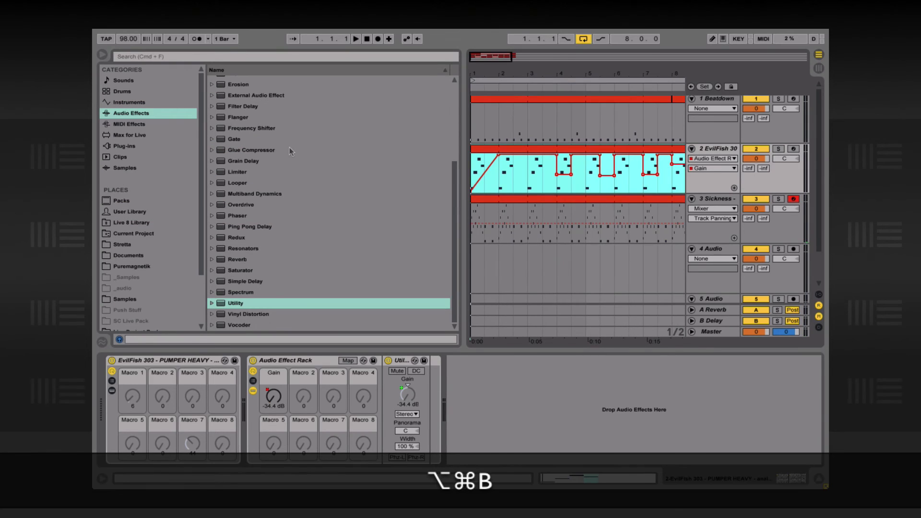
# Change the Gain macro mapping range to a -2 dB maximum and a -24 dB minimum
pyautogui.click(348, 360)
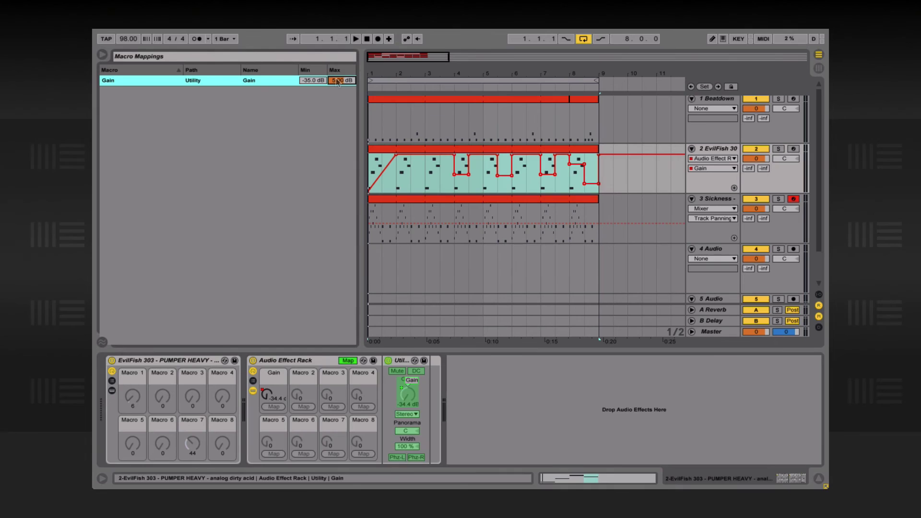
pyautogui.write('0')
pyautogui.press('BackSpace')
pyautogui.write('-2')
pyautogui.press('Return')
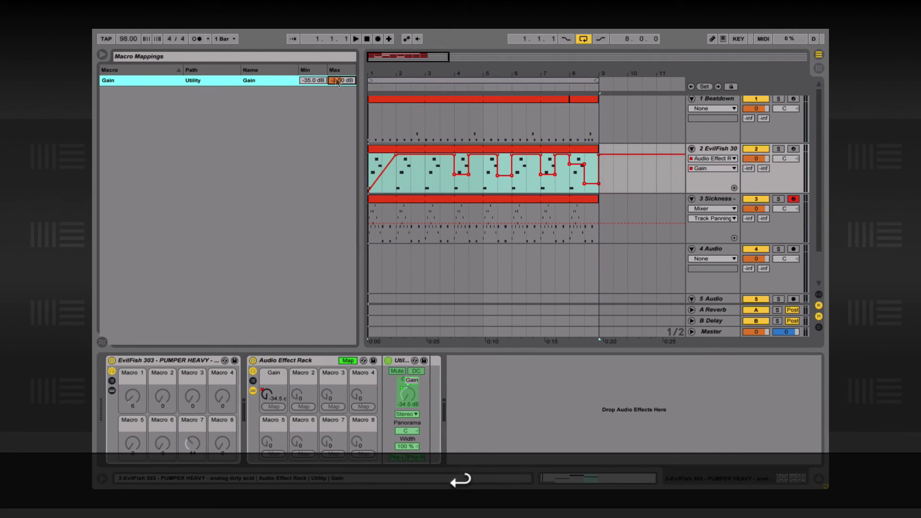
pyautogui.write('-24')
pyautogui.press('Return')
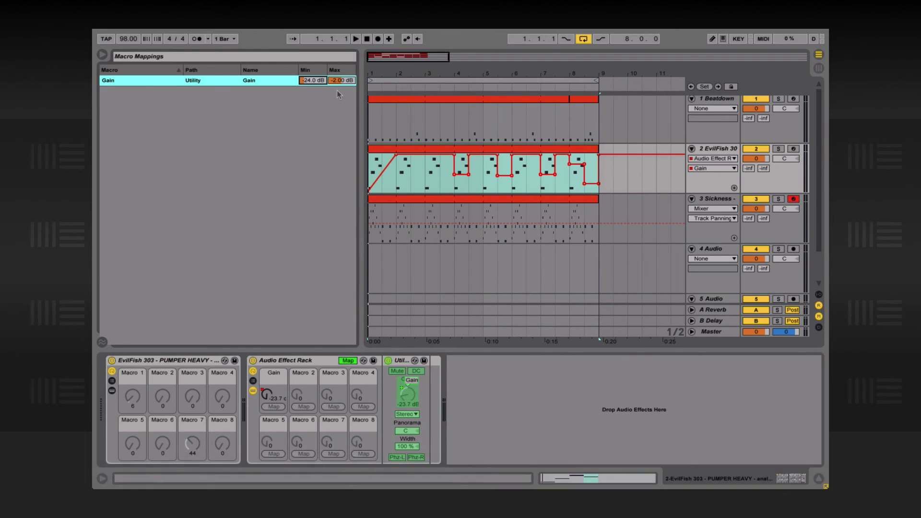
pyautogui.press('Escape')
# Start playback and show the rack's Macro Mappings list while the arrangement plays
pyautogui.press('alt+super+b')
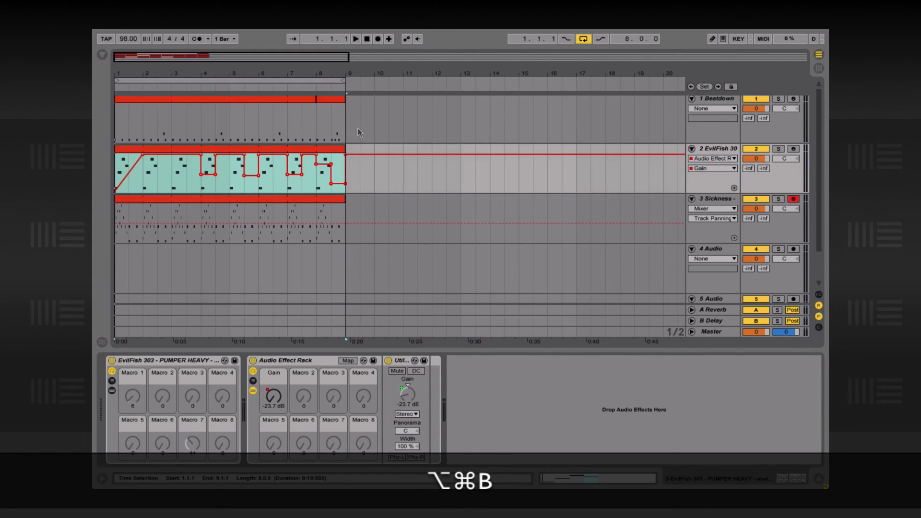
pyautogui.press('space')
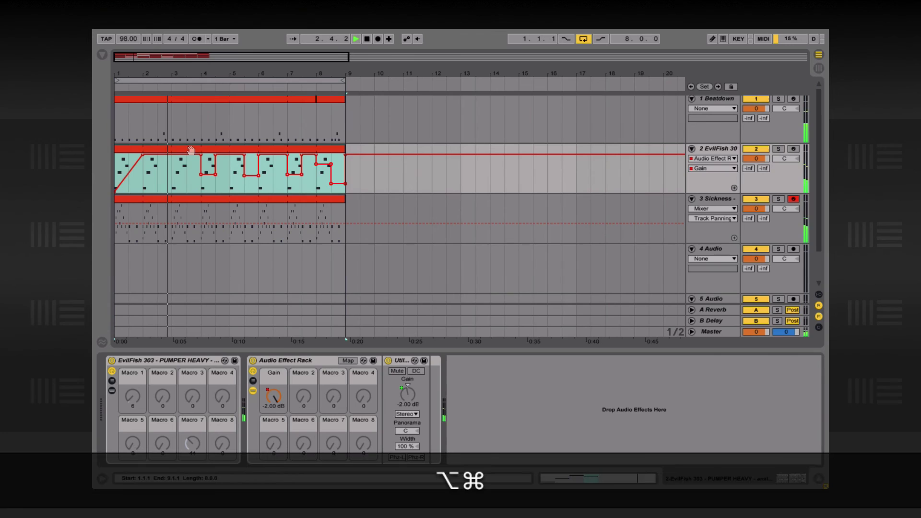
pyautogui.press('alt+super+b')
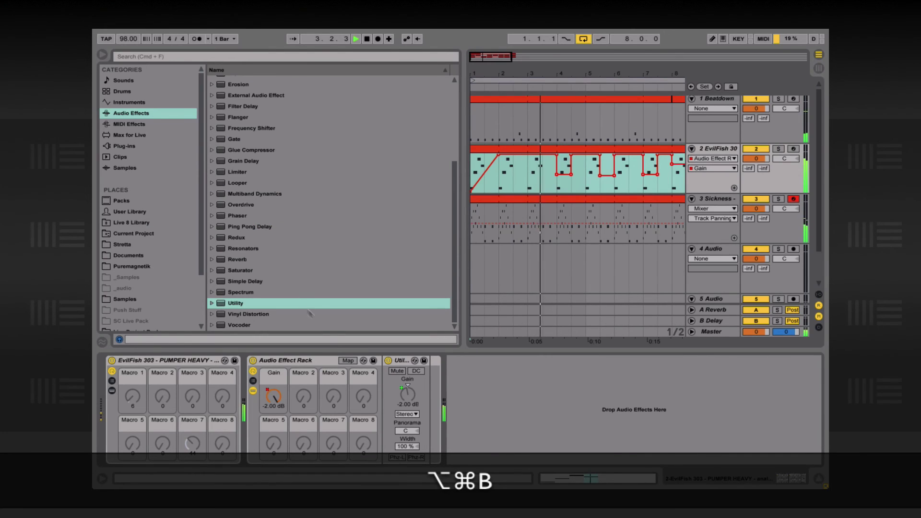
pyautogui.click(348, 360)
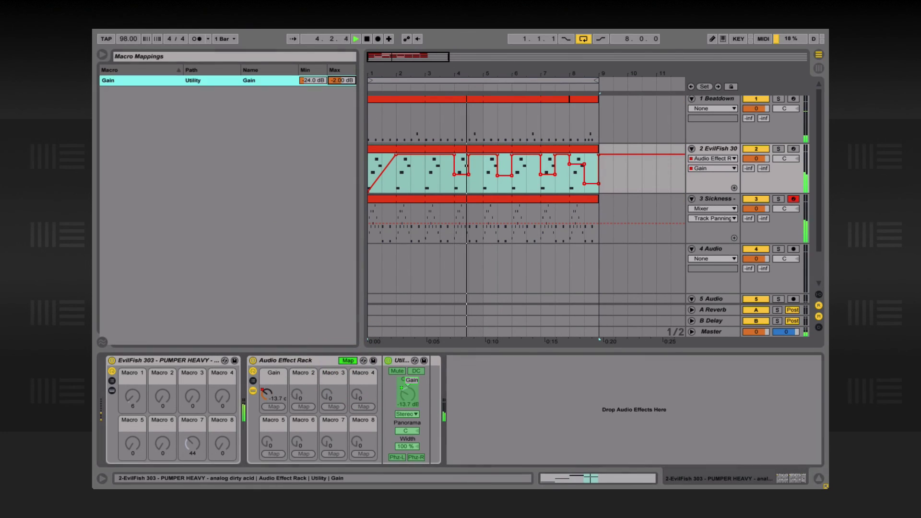
# Raise the Gain mapping to a 6.56 dB maximum and -13.7 dB minimum, then stop playback
pyautogui.moveTo(343, 80)
pyautogui.mouseDown()
pyautogui.moveTo(315, 83)
pyautogui.moveTo(341, 72)
pyautogui.moveTo(336, 82)
pyautogui.mouseUp()
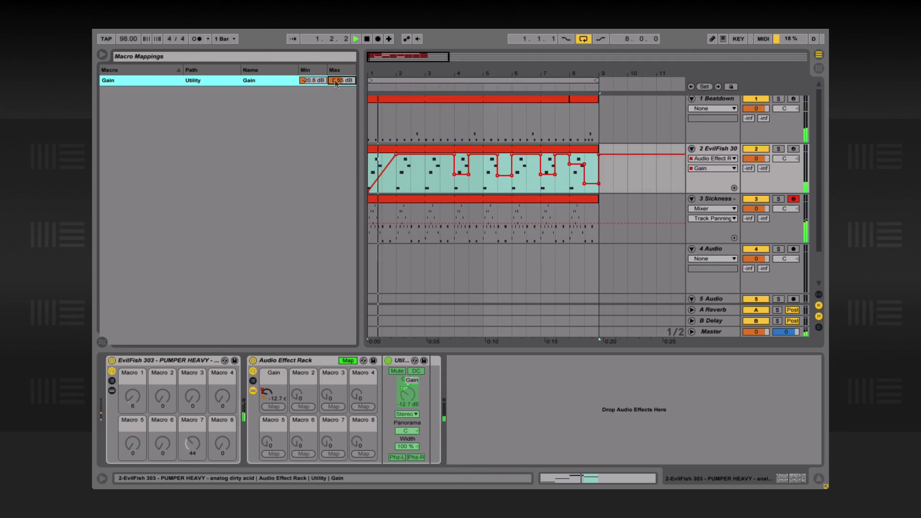
pyautogui.moveTo(312, 80); pyautogui.dragTo(341, 72)
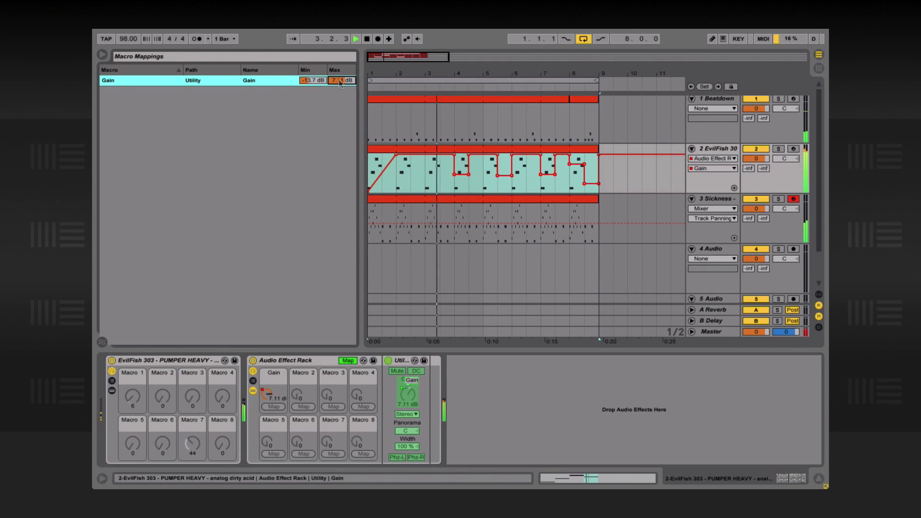
pyautogui.press('space')
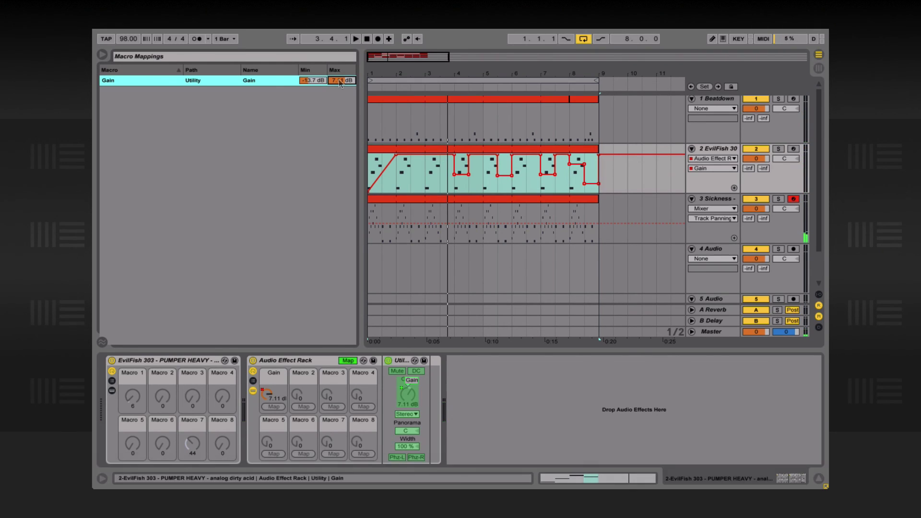